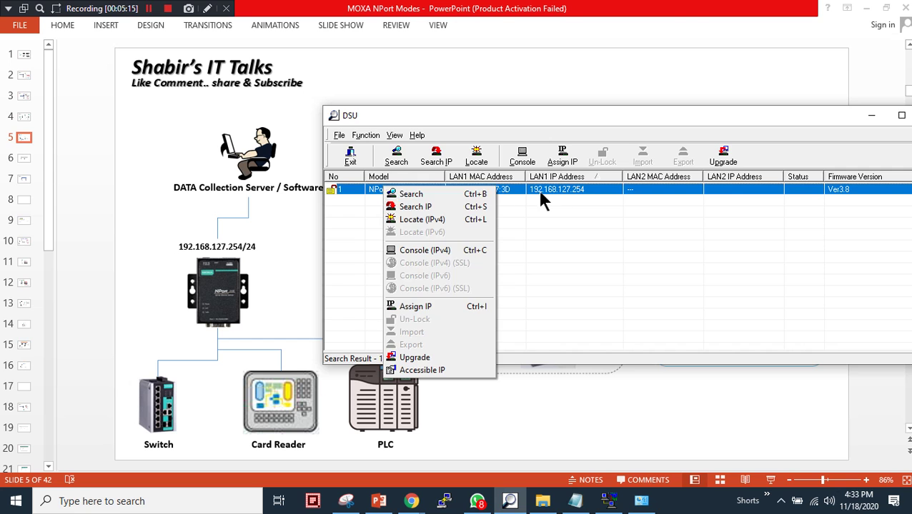
Dismiss the right-click menu over the NPort 5150 entry in the DSU device list
left_click(539, 197)
Launch the web console for the NPort 5150 at 192.168.127.254 from DSU using Console (IPv4)
left_click(336, 193)
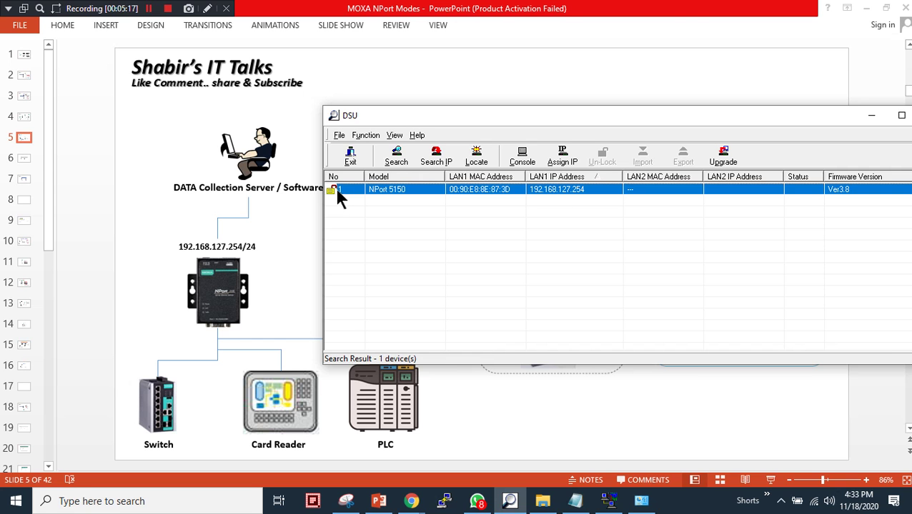
right_click(416, 189)
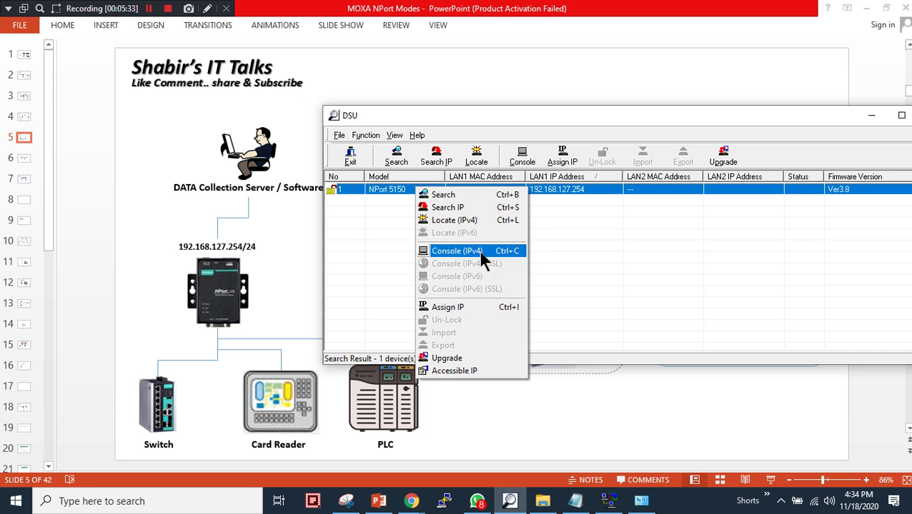
left_click(479, 252)
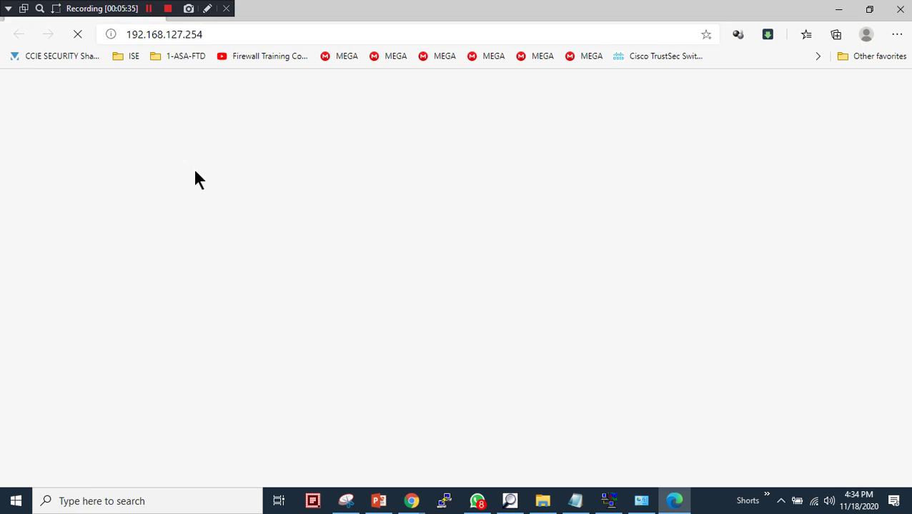
Log in to the NPort 5150 web console with the device password
left_click(88, 103)
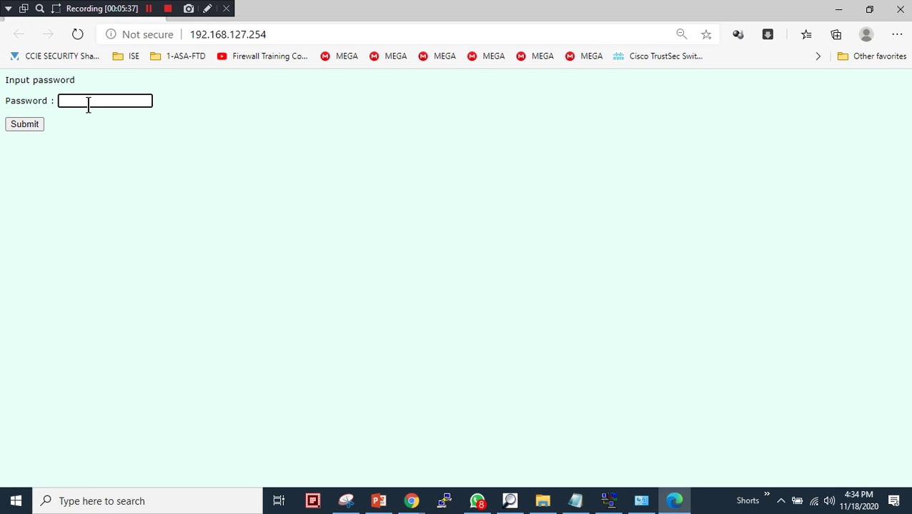
type("****")
key("Return")
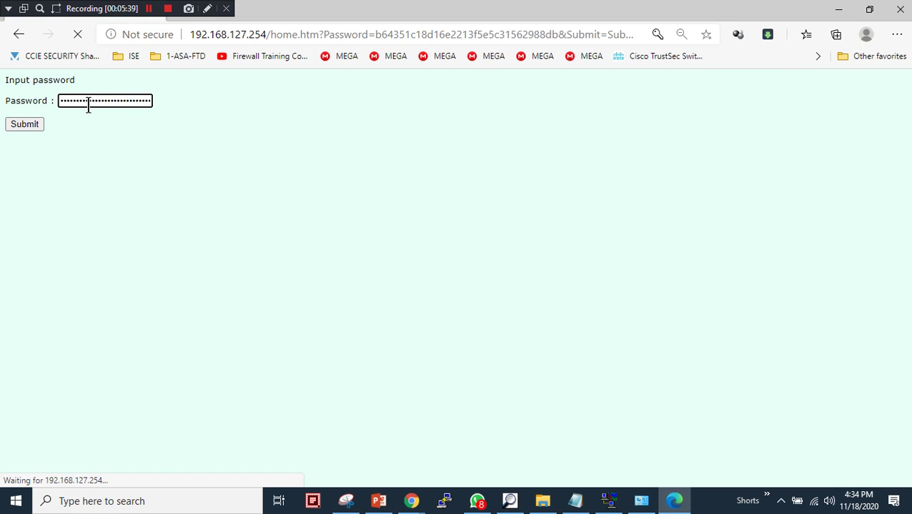
Minimize the browser and DSU window to show the slide, then restore the web console
left_click(833, 12)
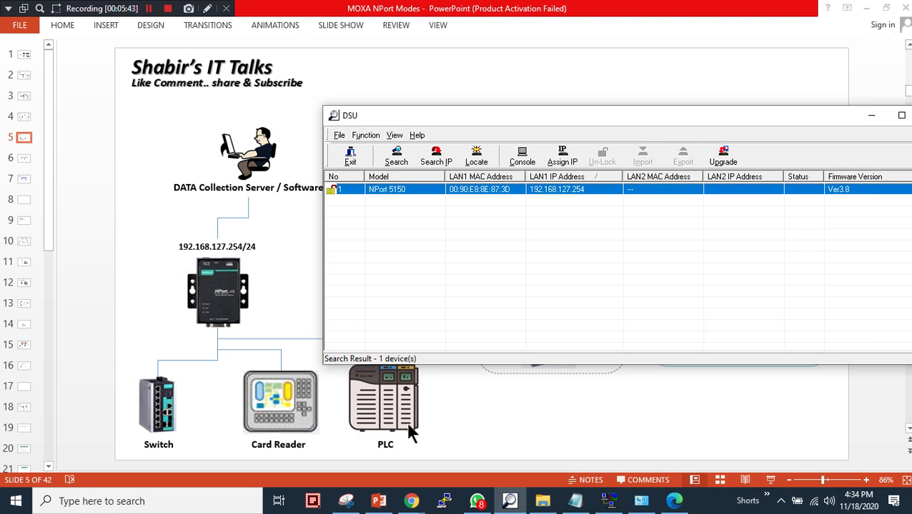
left_click(871, 116)
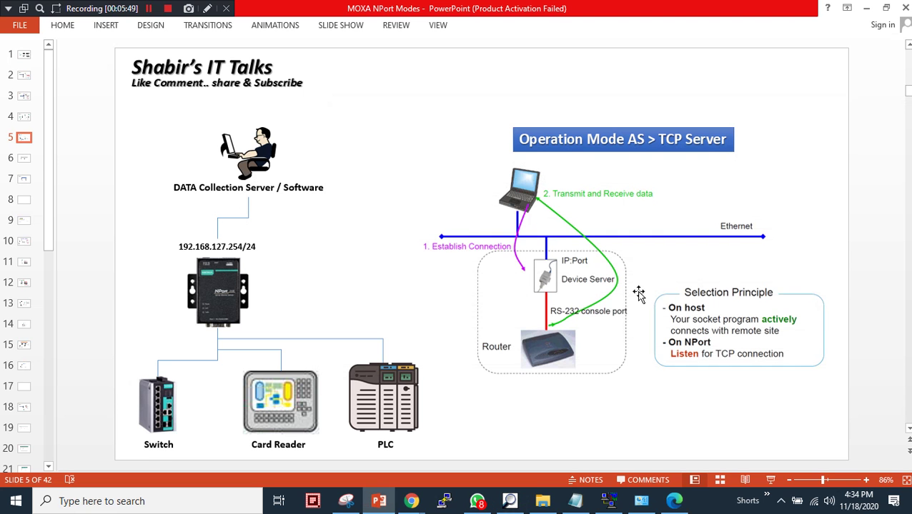
left_click(663, 507)
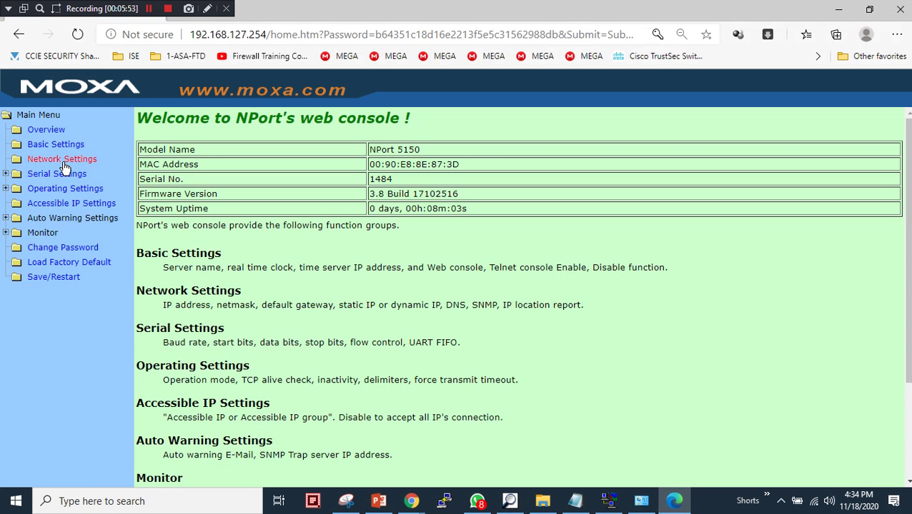
Open Network Settings and highlight the static IP address 192.168.127.254 for review
left_click(64, 164)
left_click_drag(463, 141, 374, 146)
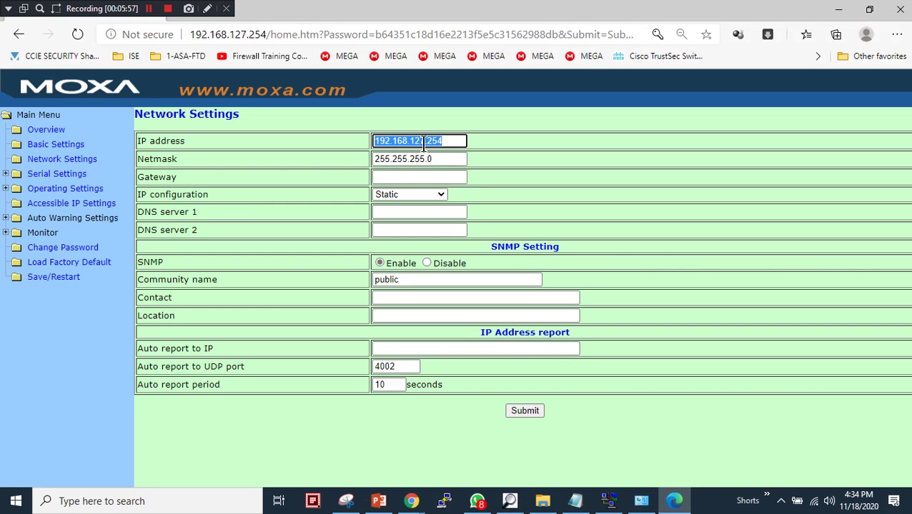
left_click(448, 141)
mouse_move(452, 140)
left_mouse_down()
mouse_move(413, 138)
mouse_move(441, 140)
left_mouse_up()
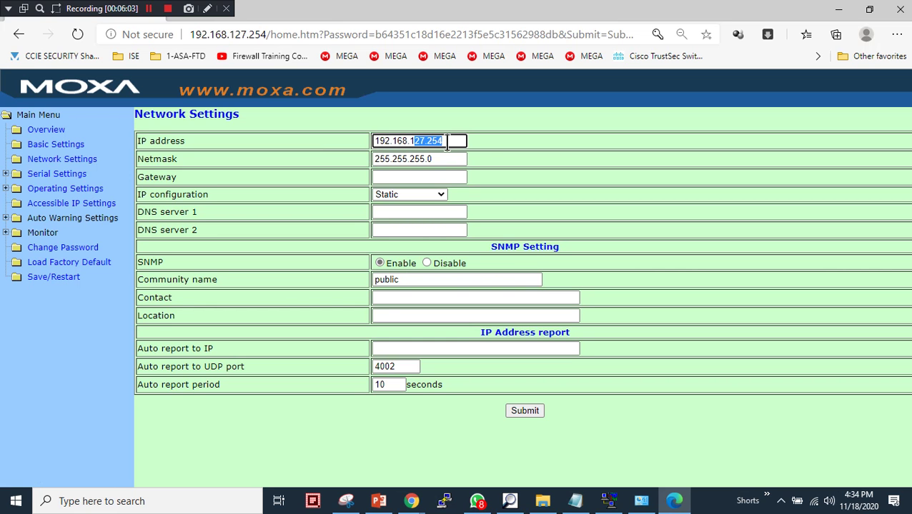
left_click(447, 141)
Open Port 1's serial settings and keep the interface as RS-232
left_click(7, 175)
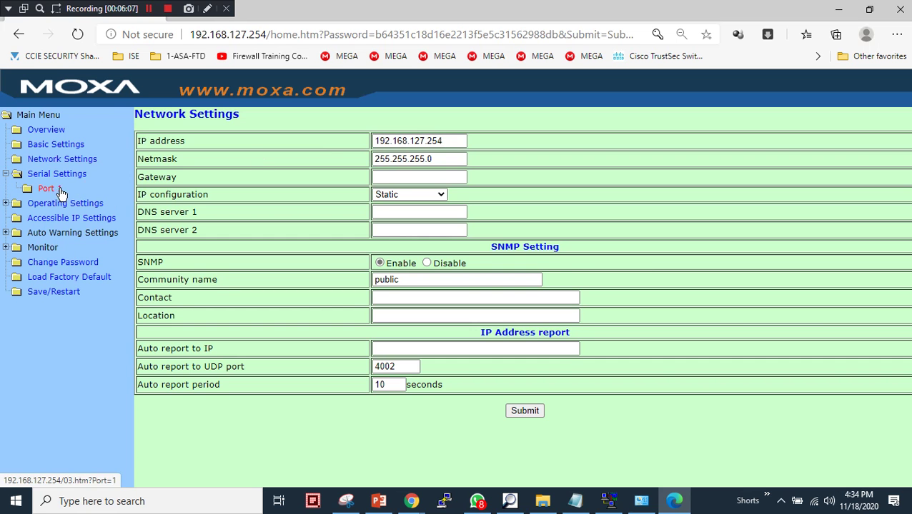
left_click(50, 191)
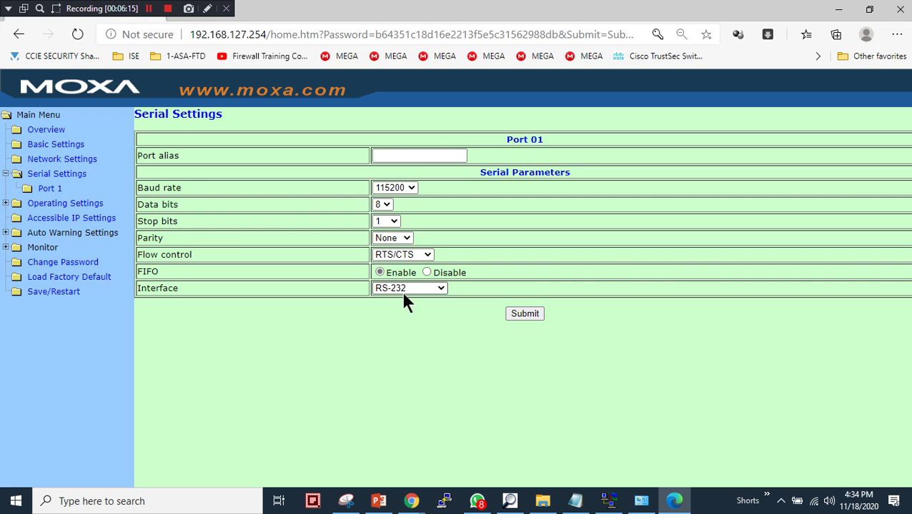
left_click(437, 289)
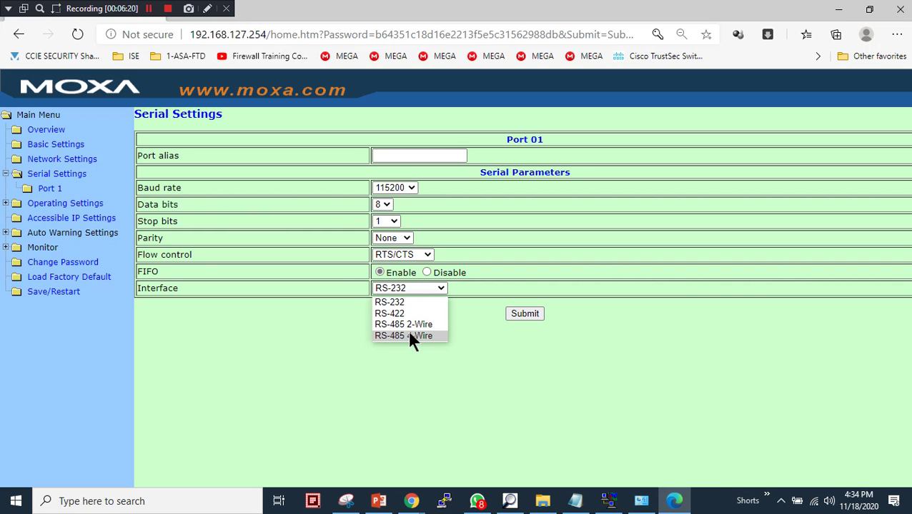
left_click(439, 304)
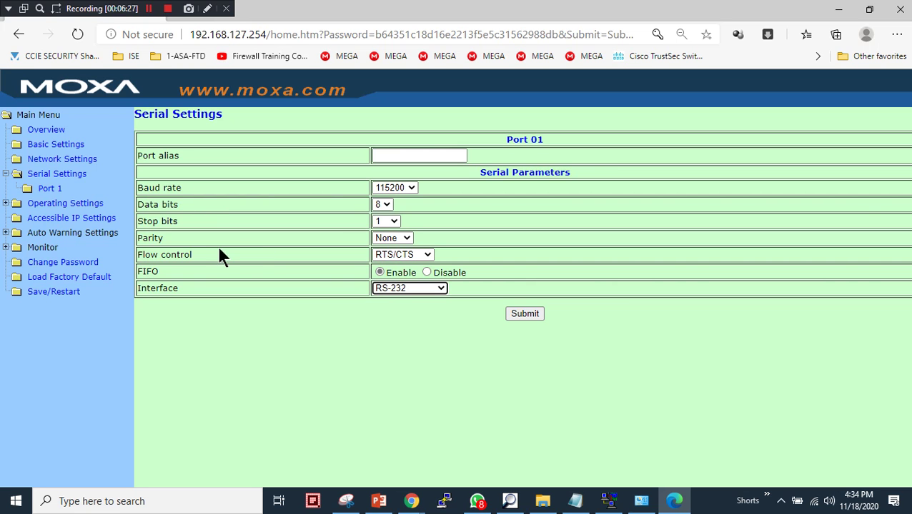
left_click(65, 205)
Change Port 1's operation mode from Real COM Mode to TCP Server Mode with local TCP port 4001
left_click(56, 219)
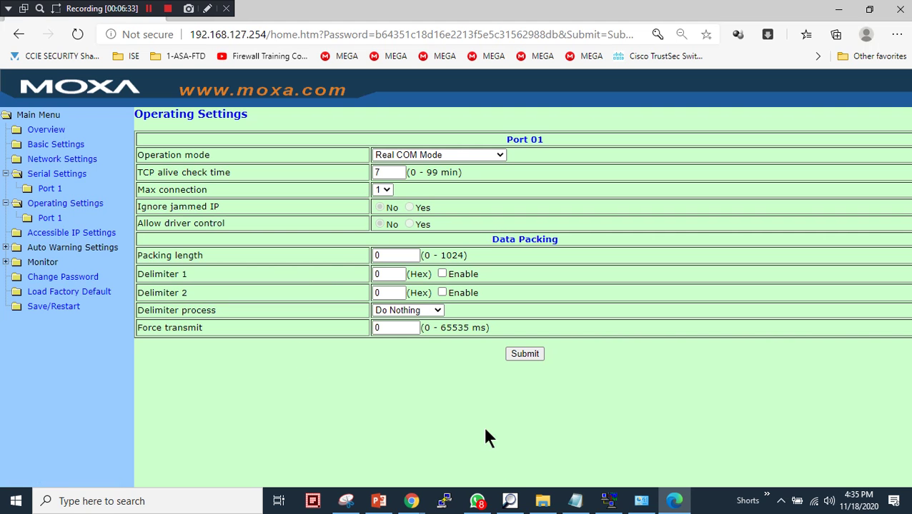
left_click(378, 502)
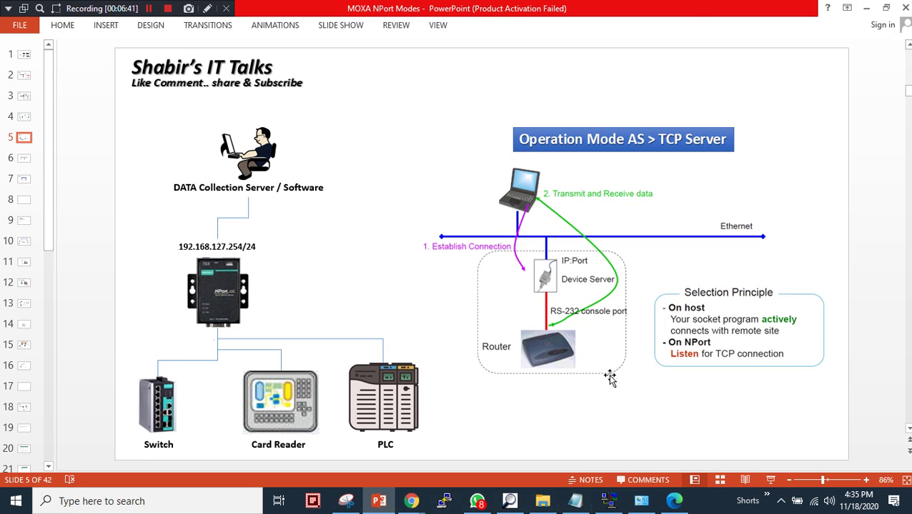
left_click(674, 501)
left_click(500, 155)
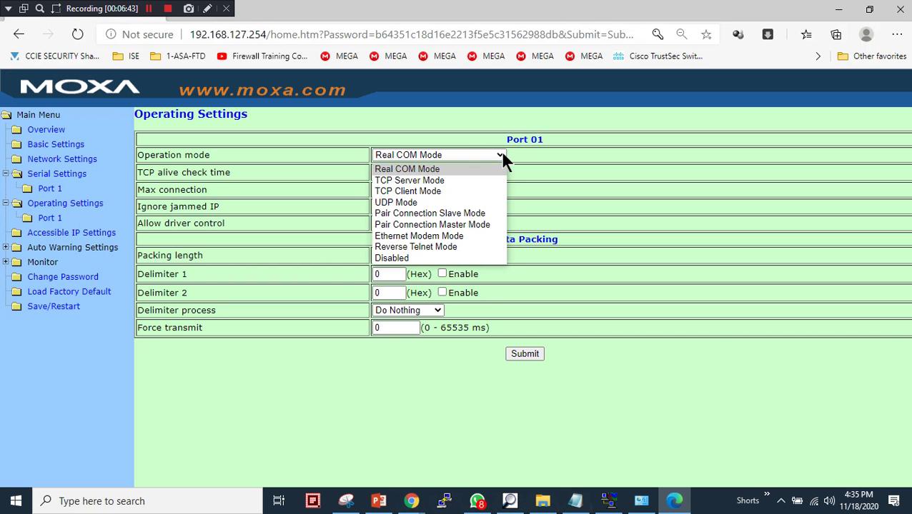
left_click(185, 155)
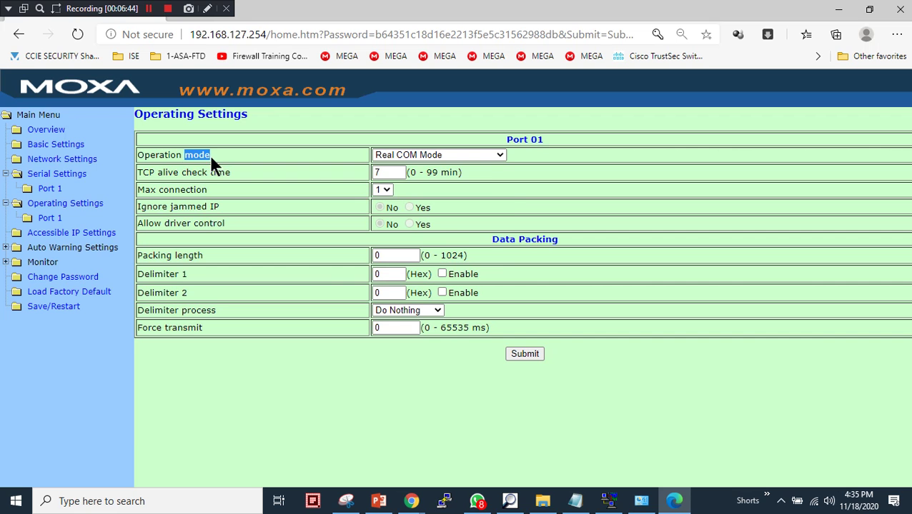
left_click(498, 154)
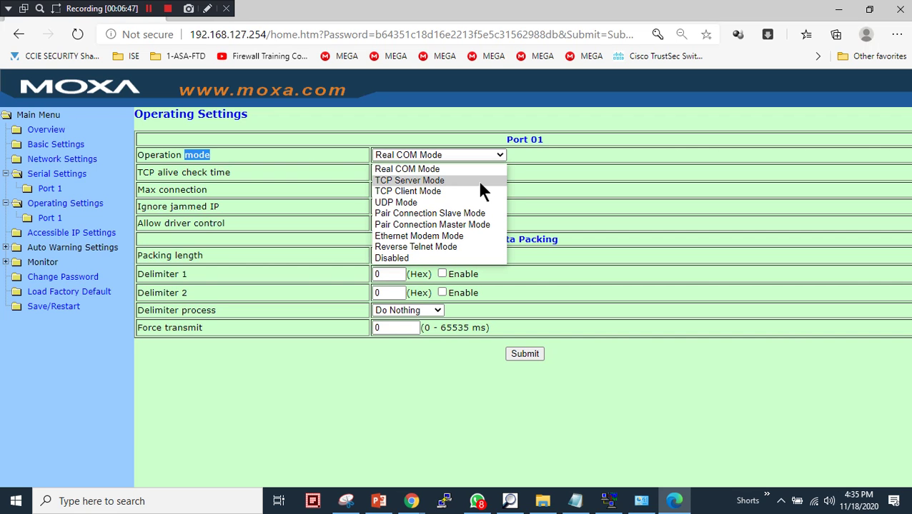
left_click(480, 181)
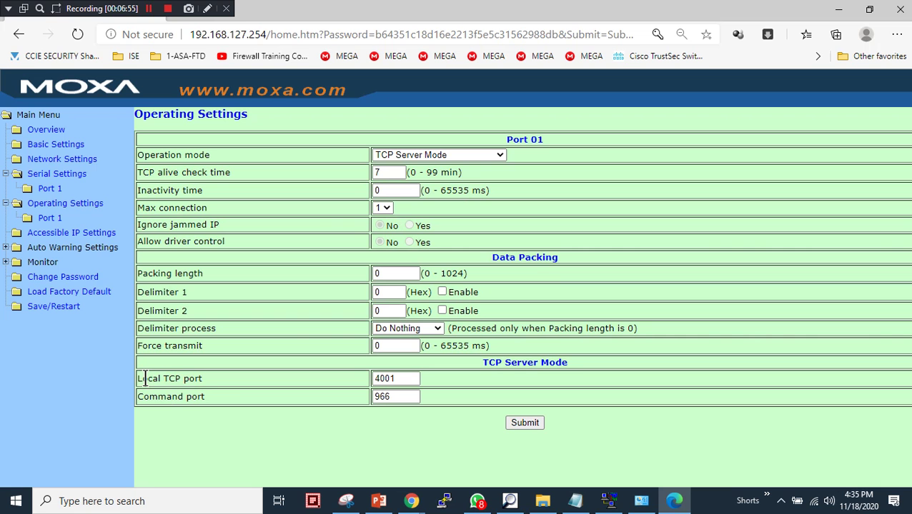
left_click_drag(151, 379, 200, 379)
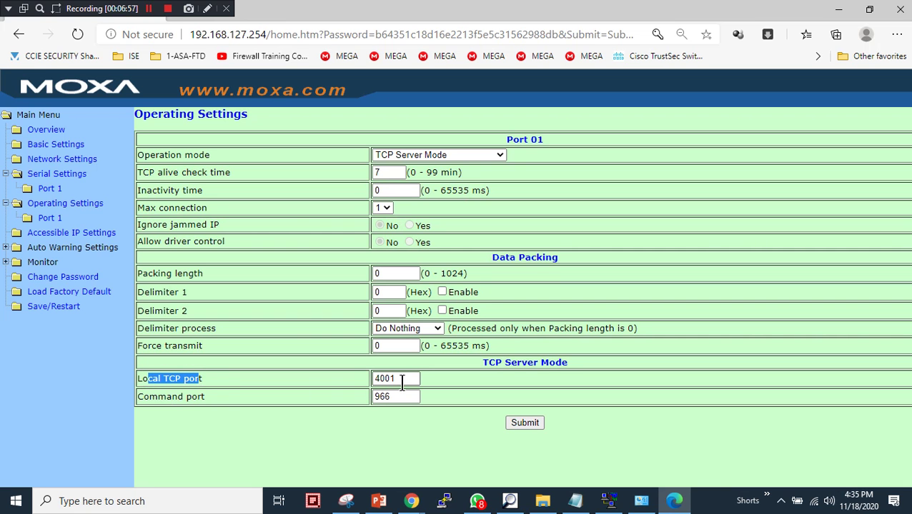
left_click(213, 400)
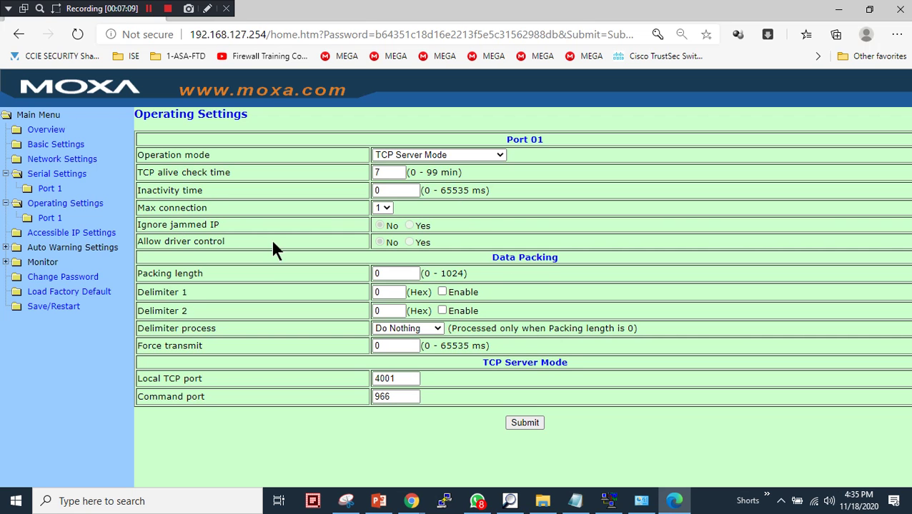
Submit port 1's operating settings and Save/Restart the NPort
left_click(527, 424)
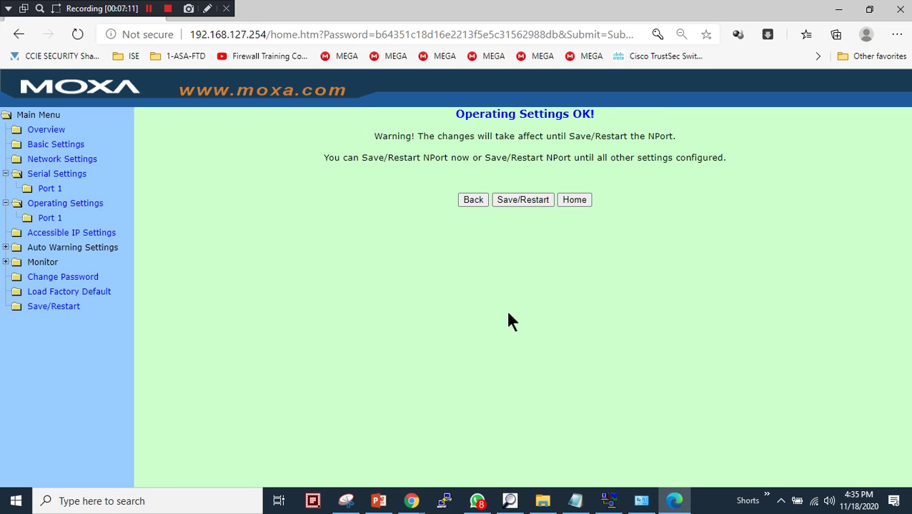
left_click(530, 201)
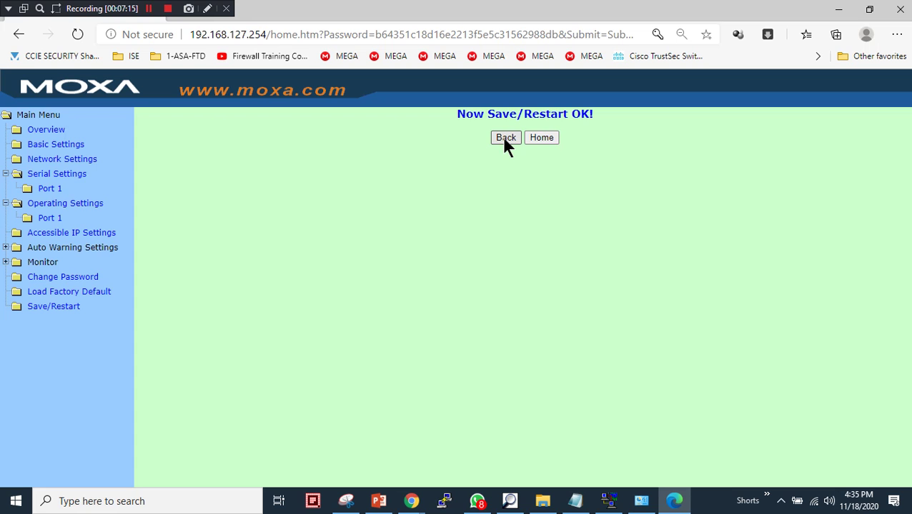
left_click(505, 140)
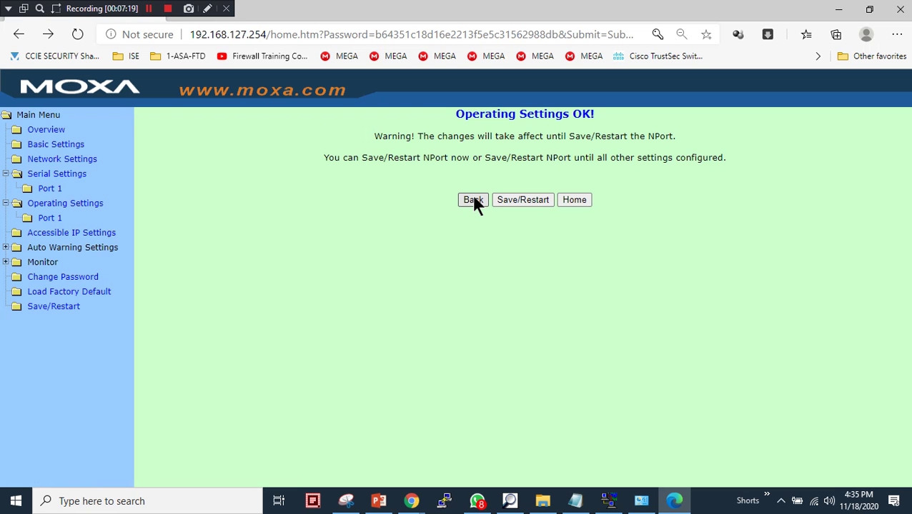
Return to the console home page and log back in with the device password
left_click(580, 202)
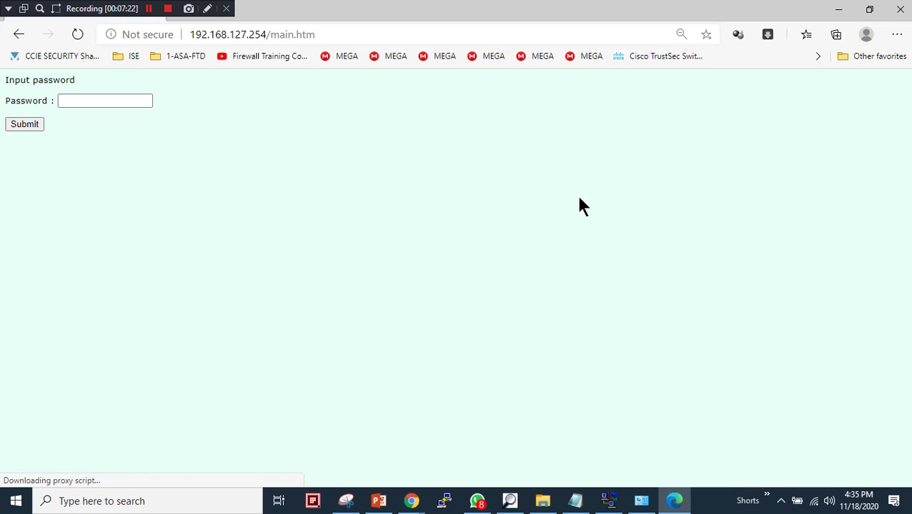
left_click(147, 102)
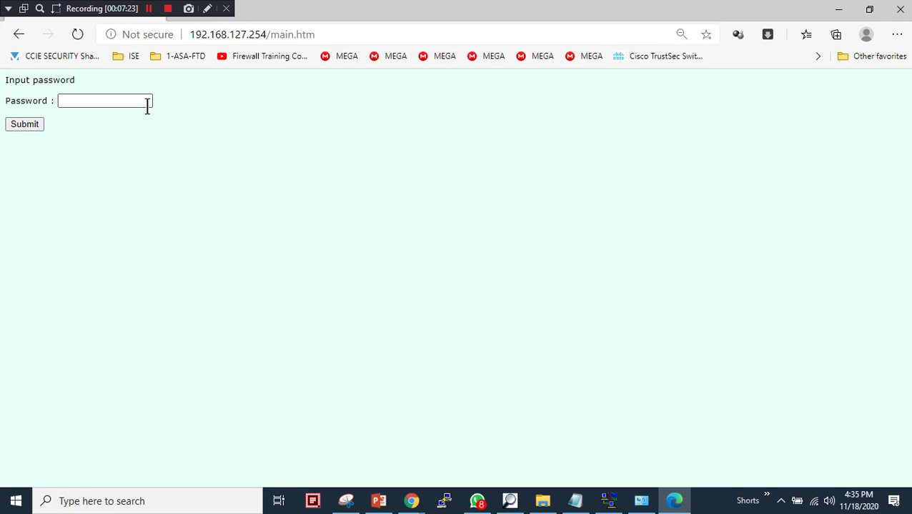
type("moxa")
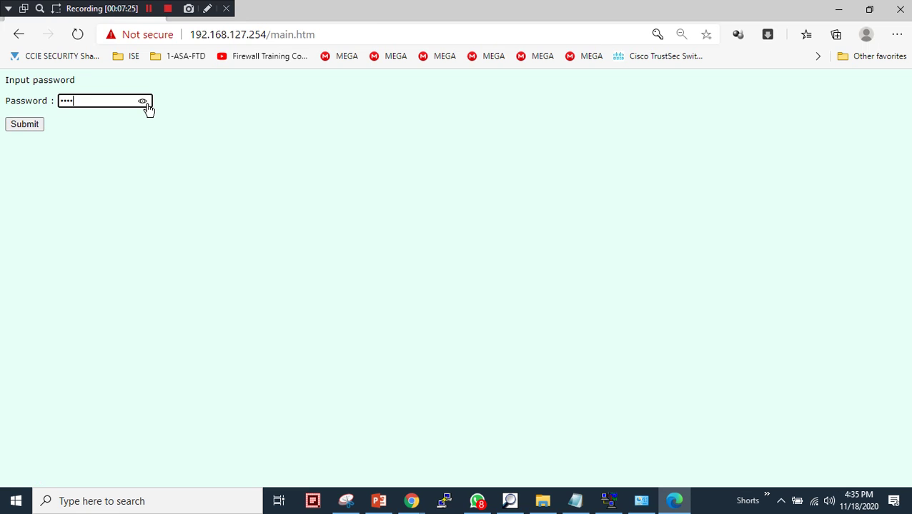
key("Return")
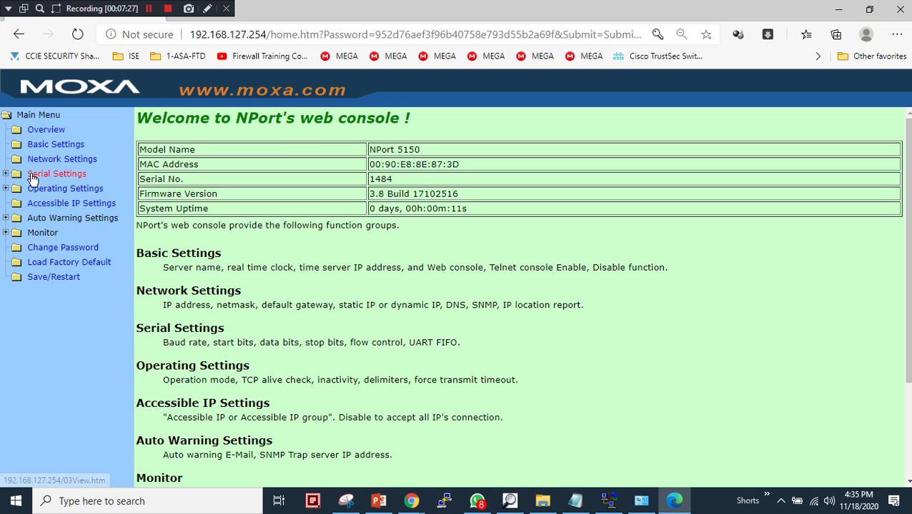
Review port 1's serial and operating settings, then view Monitor > Line showing TCP Server Mode Listen
left_click(34, 175)
left_click(50, 189)
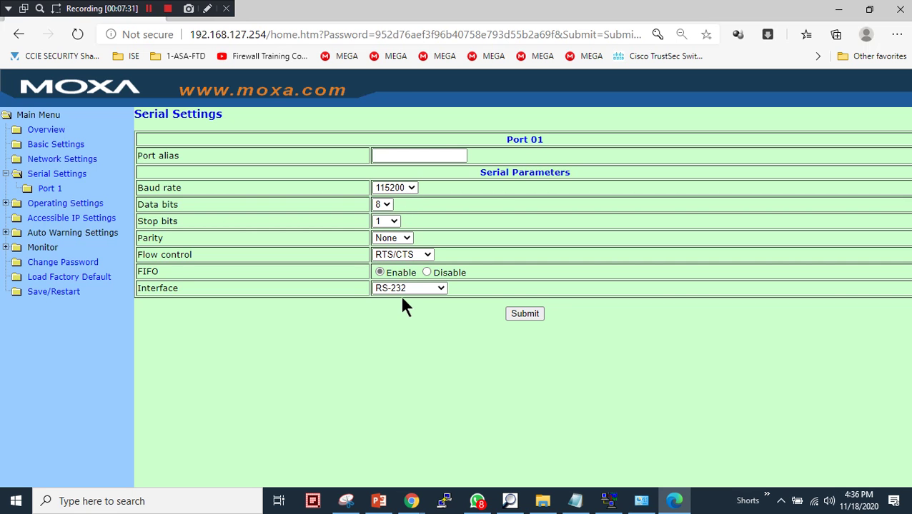
left_click(44, 204)
left_click(54, 218)
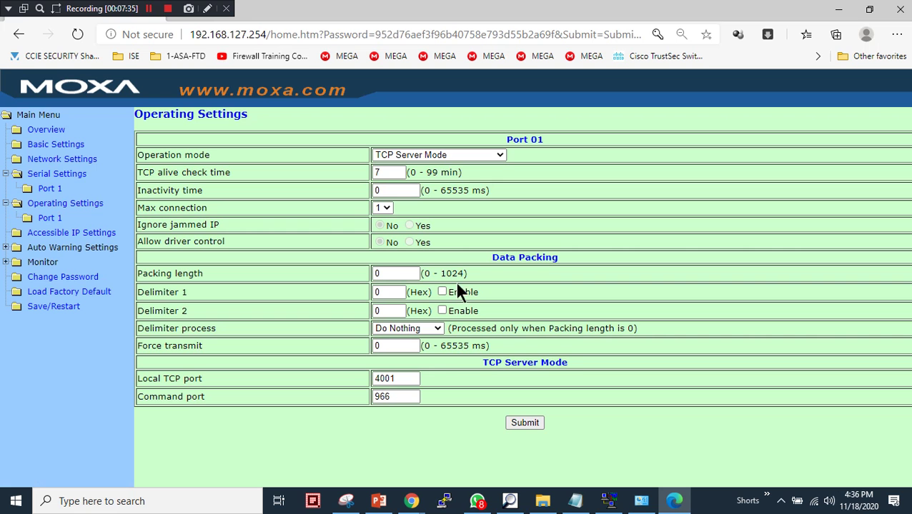
left_click(6, 262)
left_click(47, 277)
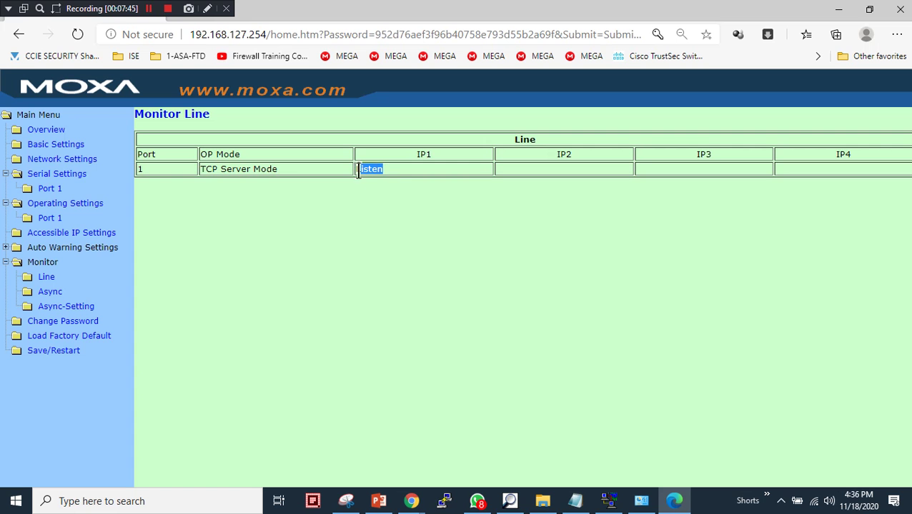
Keep port 1's max connection at 1, then view the async monitor's zero Tx/Rx counts
left_click(50, 218)
left_click(385, 209)
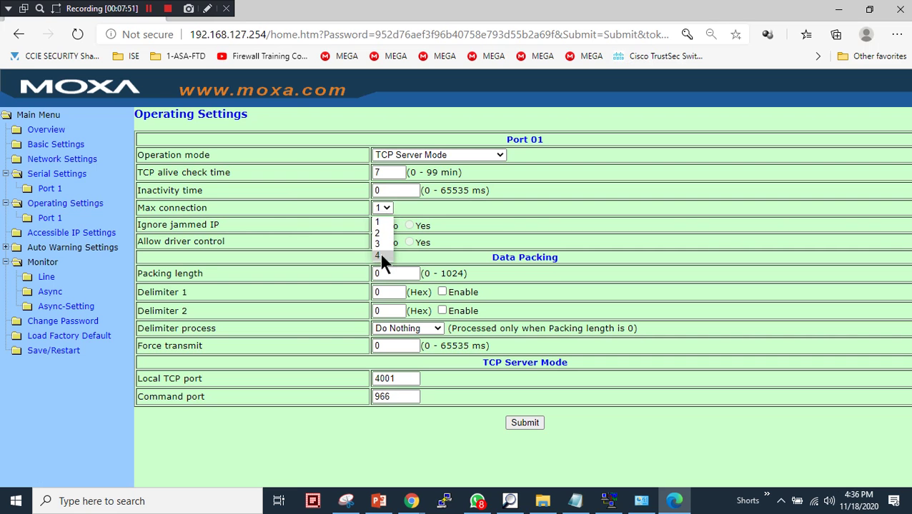
left_click(257, 211)
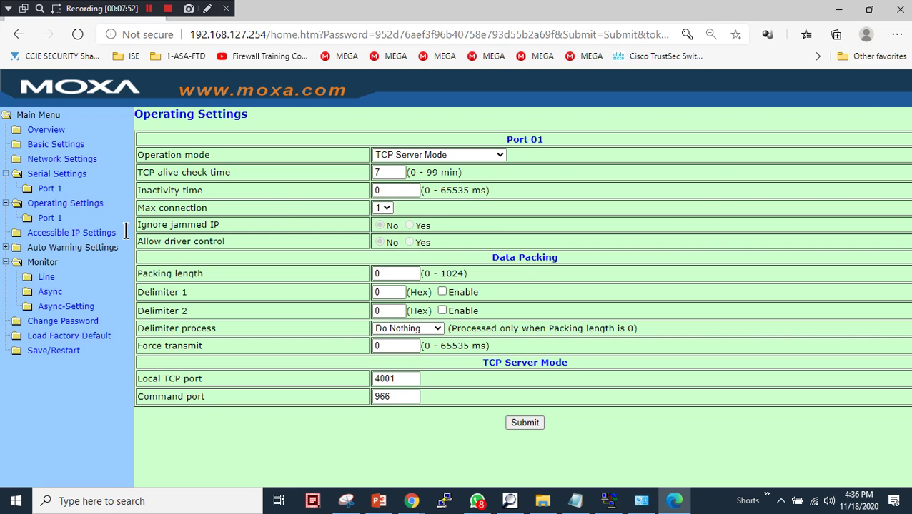
left_click(47, 292)
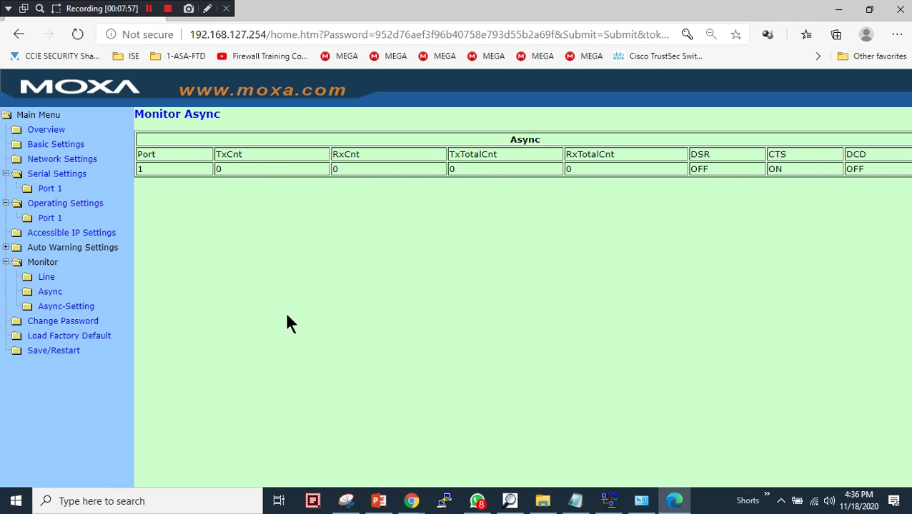
left_click(5, 507)
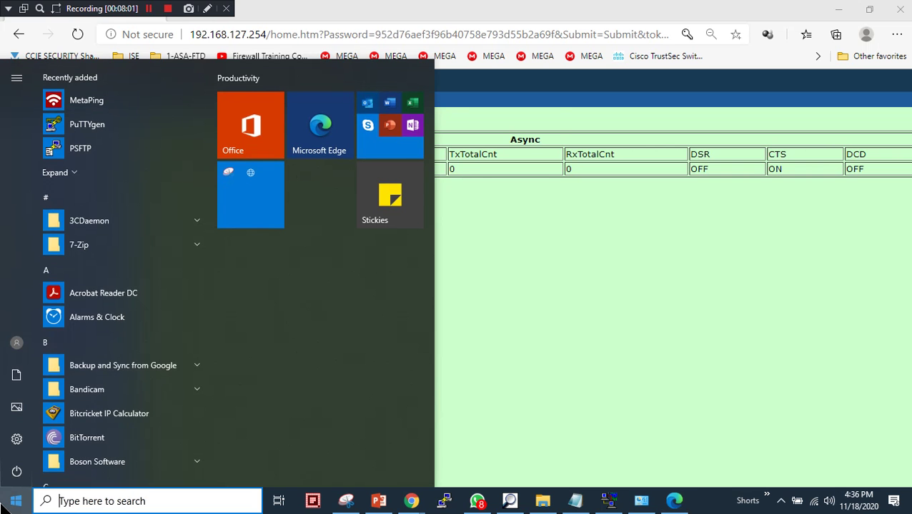
Launch PComm Terminal Emulator via Windows search and position its window beside the TCP Server slide
type("pcomm")
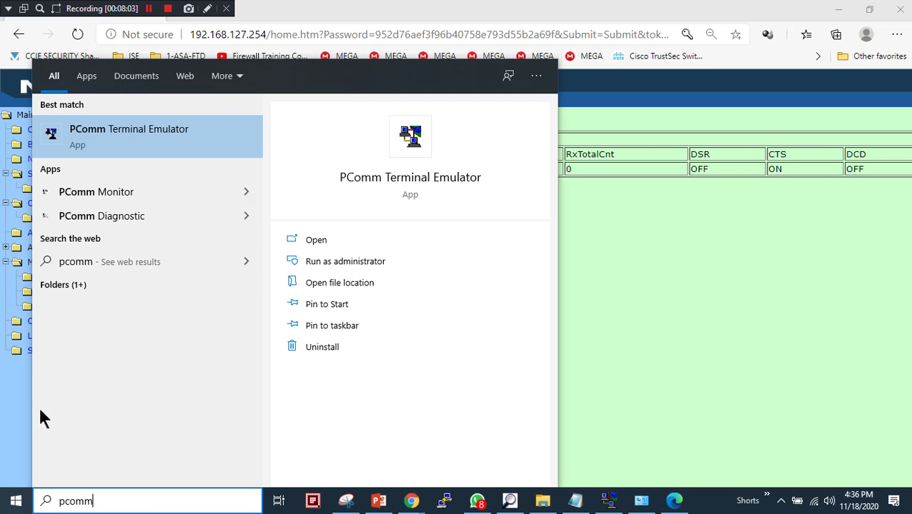
left_click(144, 147)
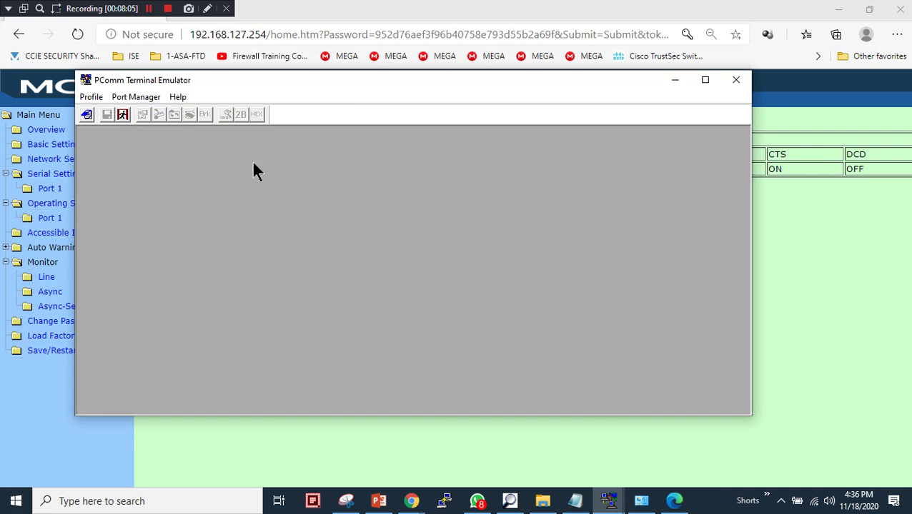
left_click_drag(258, 91, 460, 135)
left_click(378, 501)
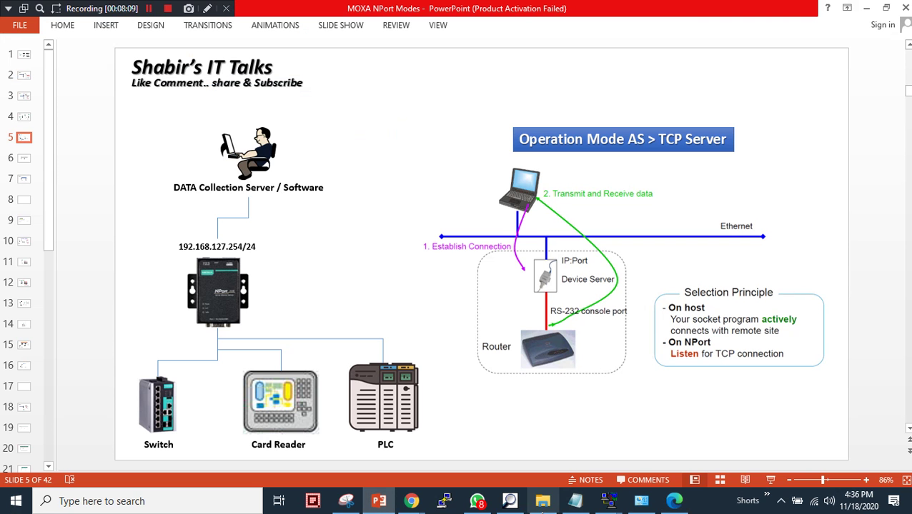
mouse_move(608, 502)
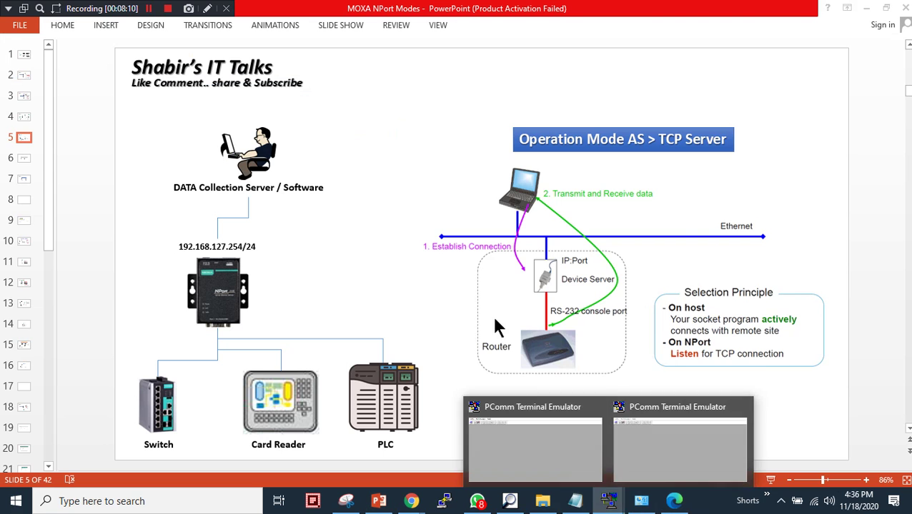
left_click(628, 459)
left_click_drag(413, 122, 508, 103)
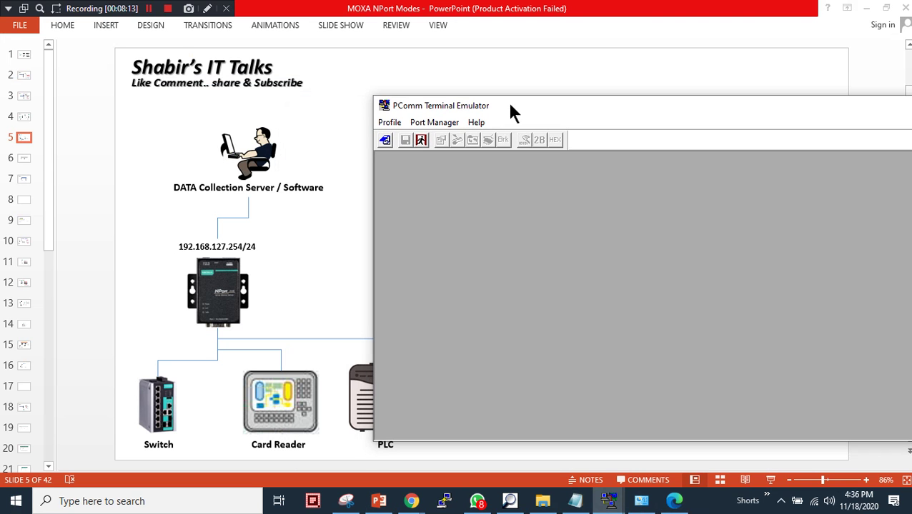